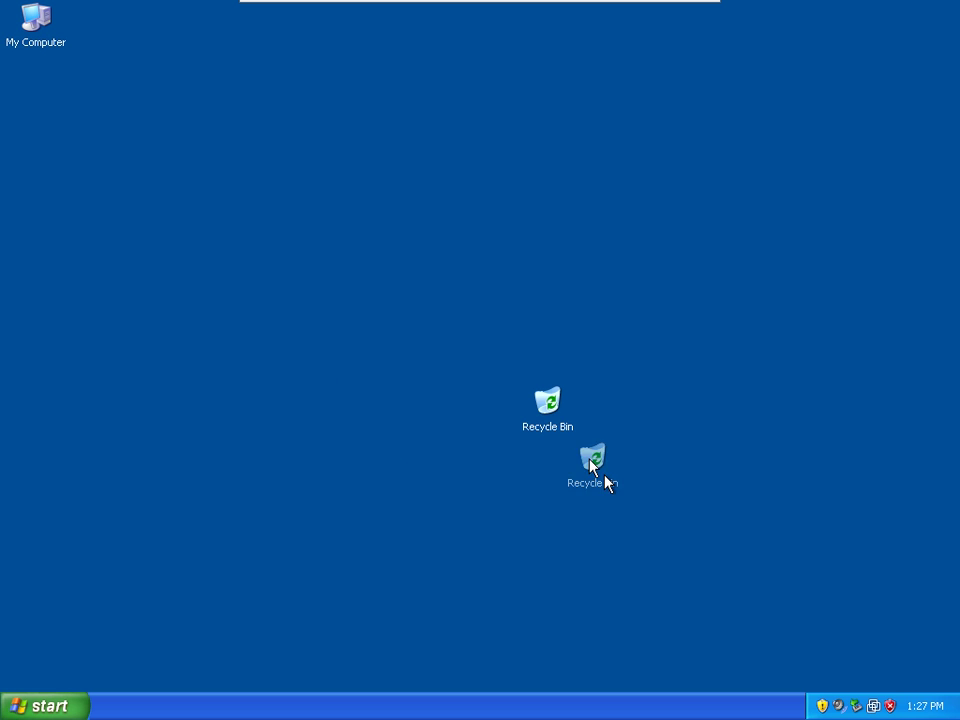
Open the Local Area Connection's TCP/IP properties, showing static IP 172.16.78.15 and gateway 172.16.64.1.
click(40, 708)
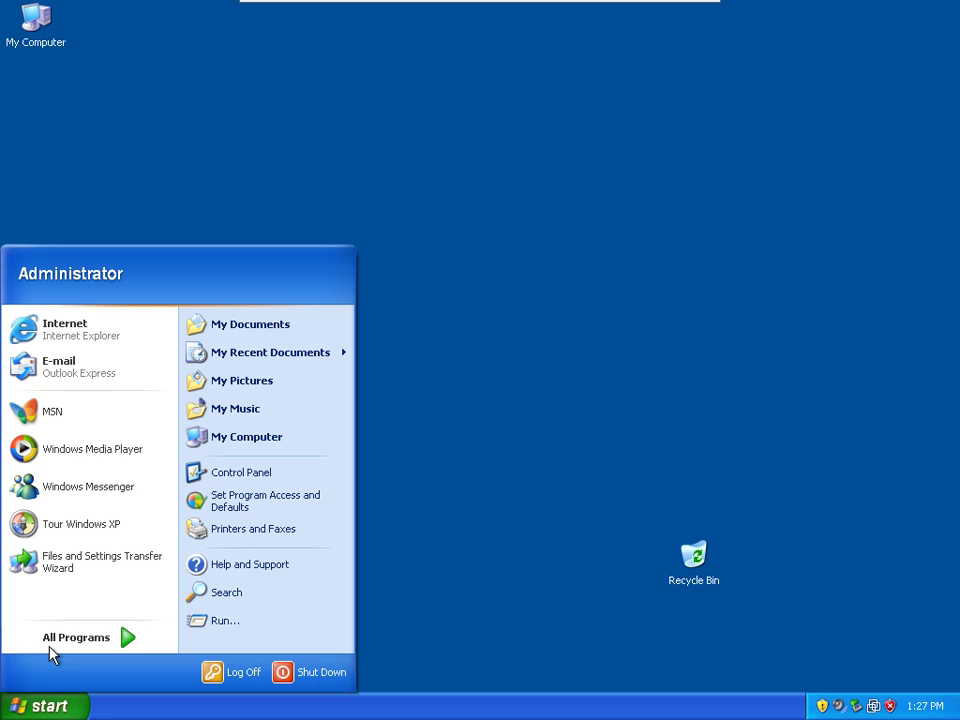
click(216, 473)
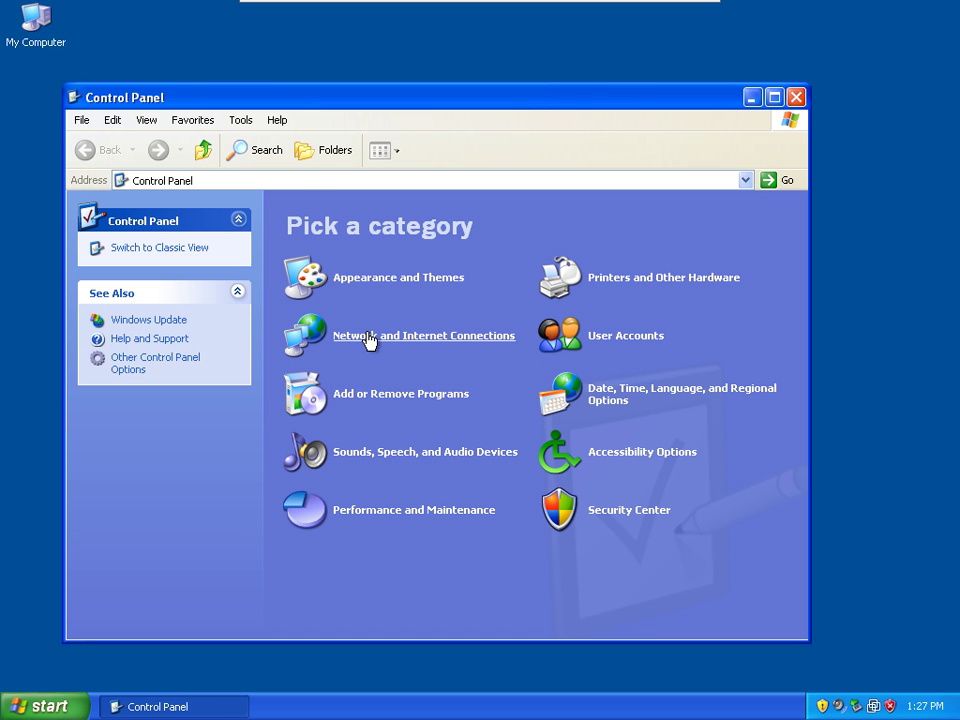
click(368, 337)
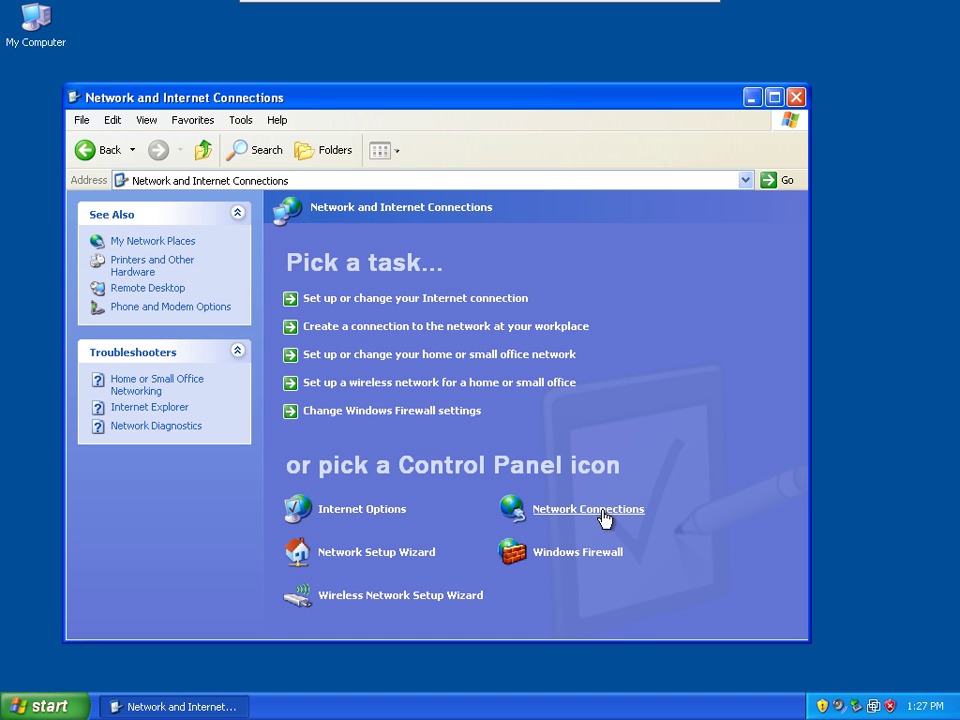
click(603, 517)
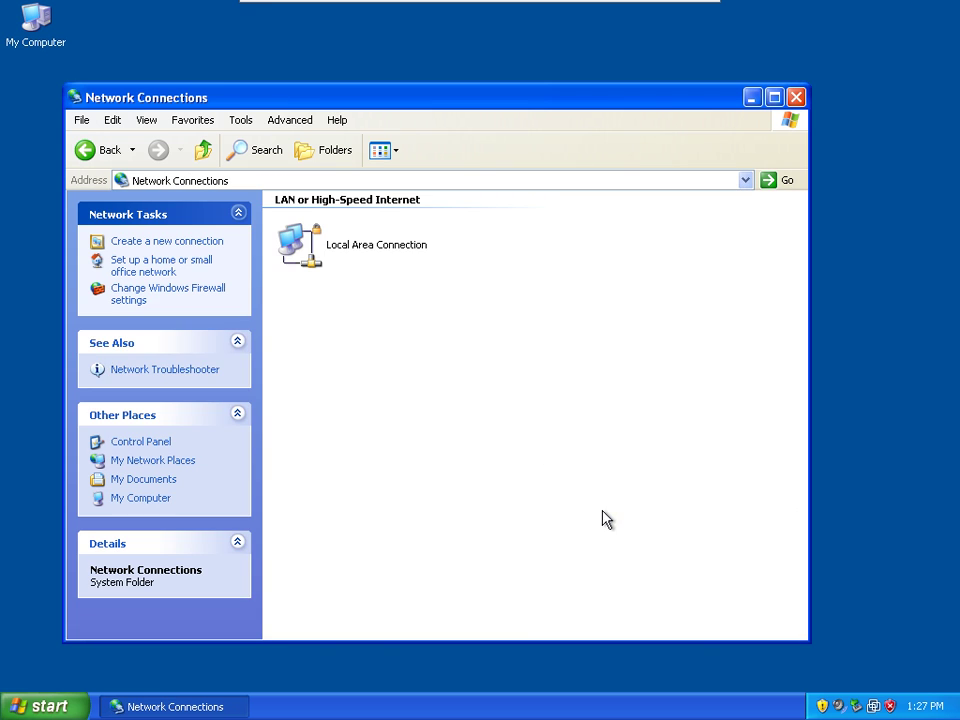
right_click(349, 255)
click(405, 394)
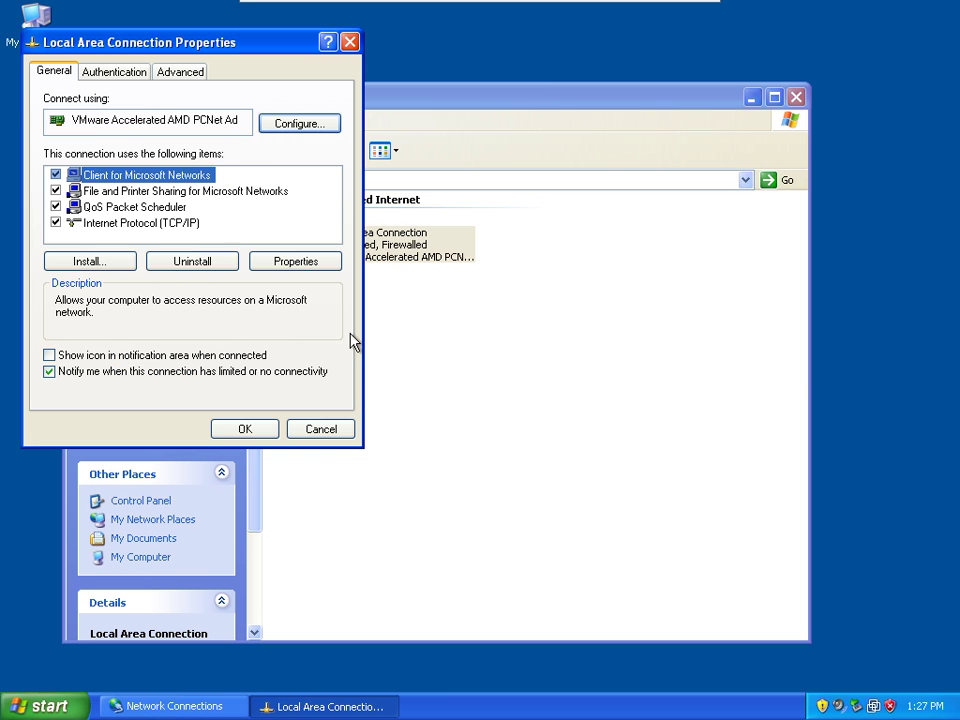
double_click(190, 224)
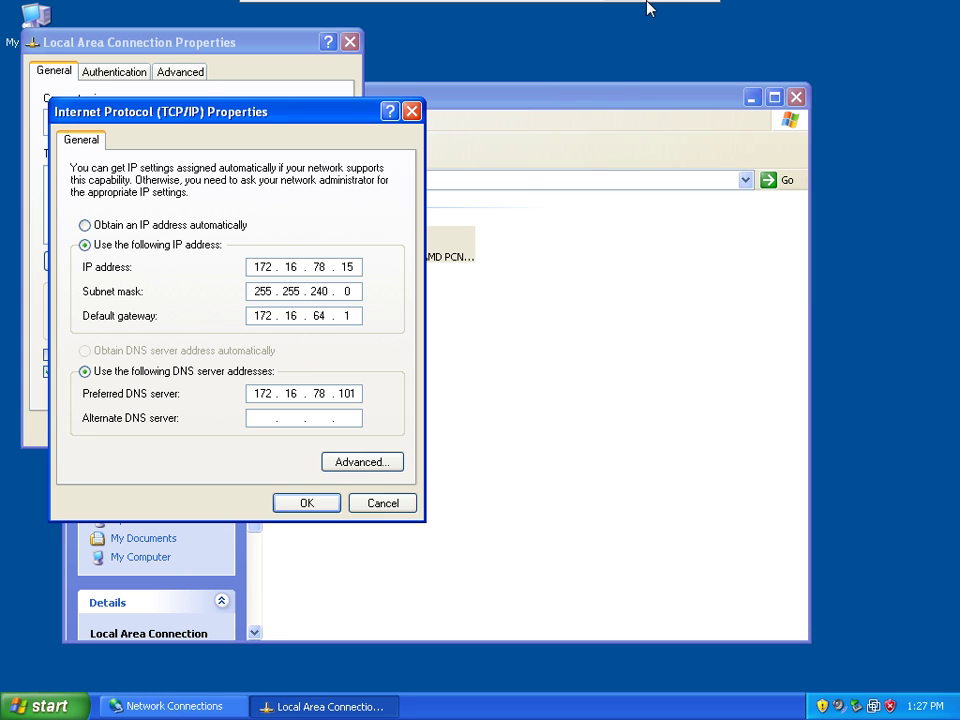
mouse_move(649, 9)
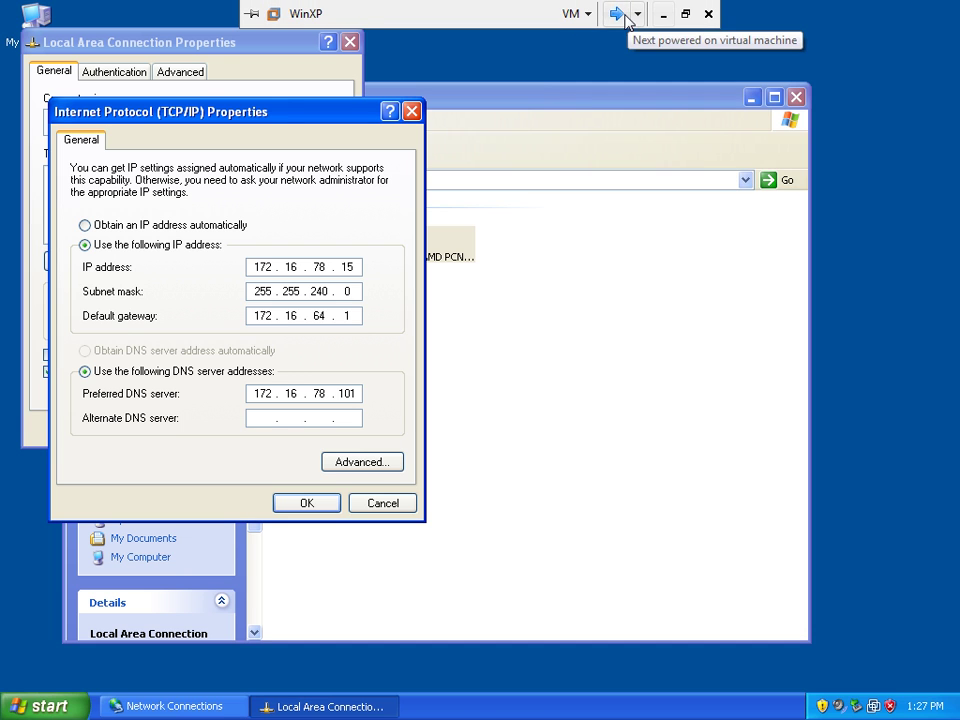
On the server VM, dismiss the logon error and log on as administrator with its password.
click(616, 13)
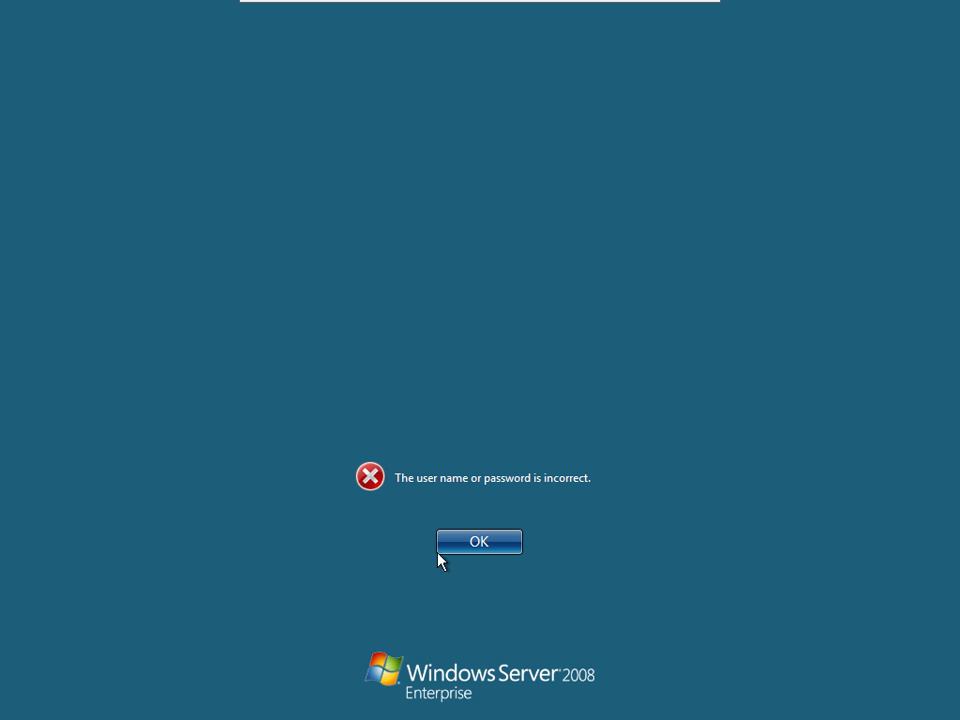
click(478, 544)
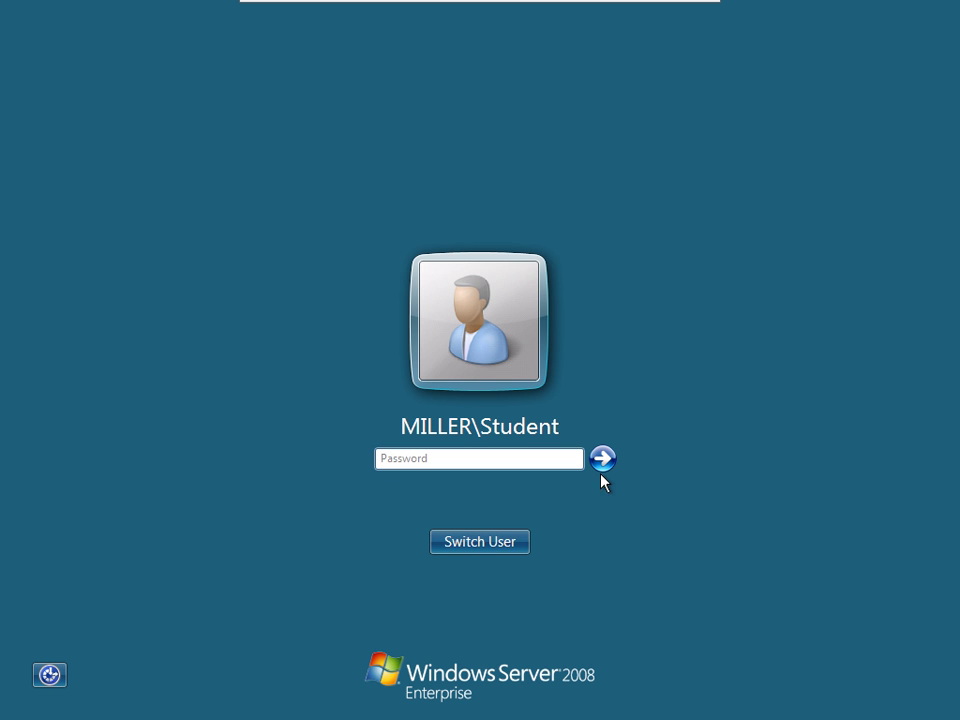
click(480, 547)
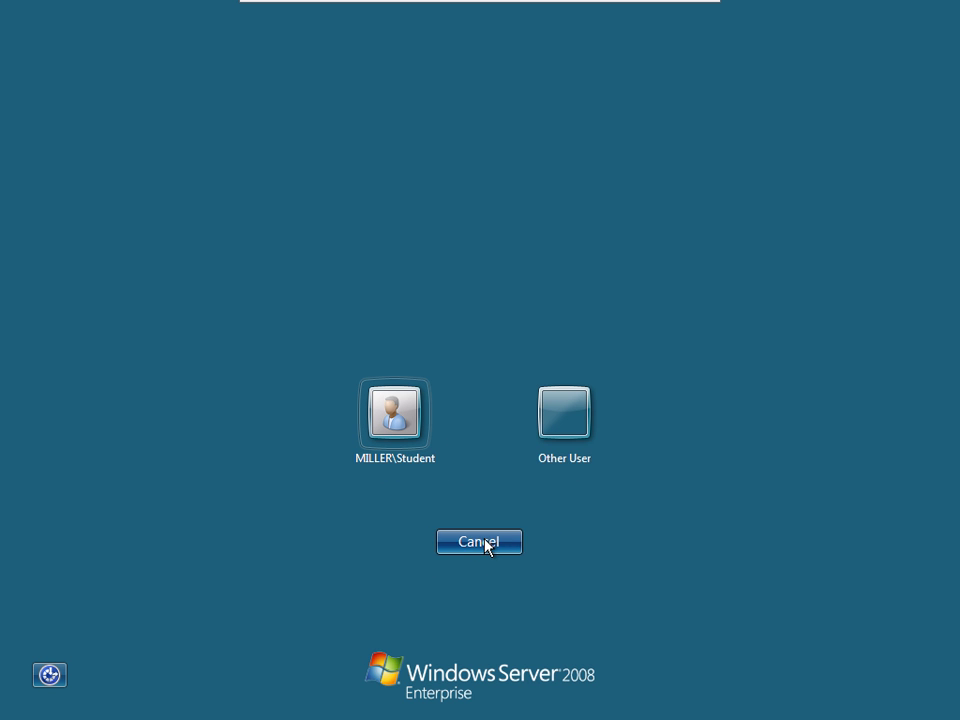
click(561, 420)
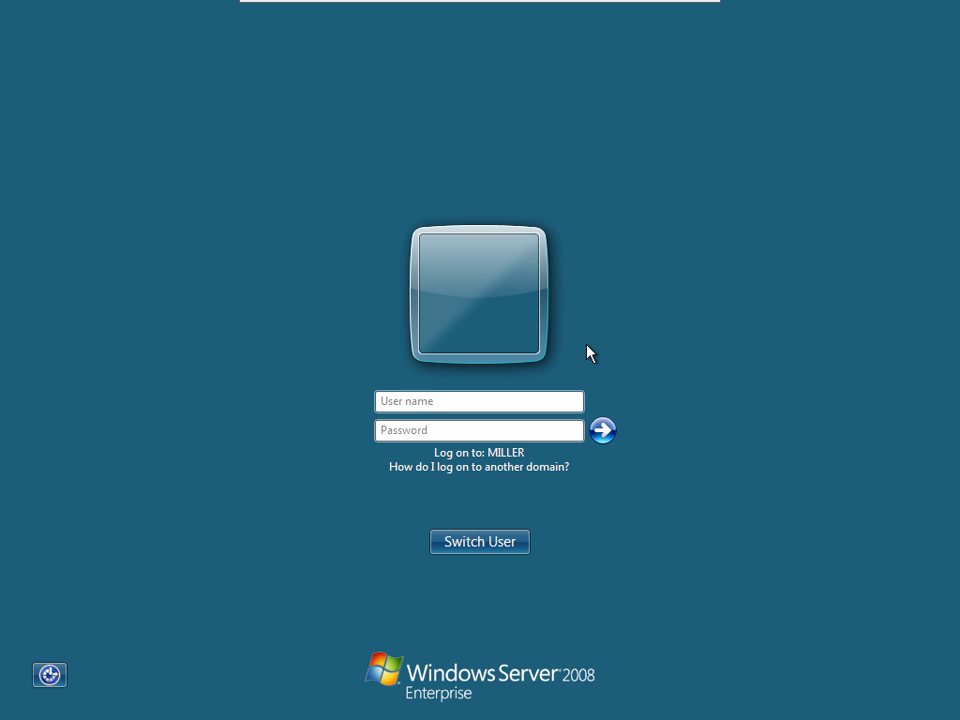
text(administrator)
key(Tab)
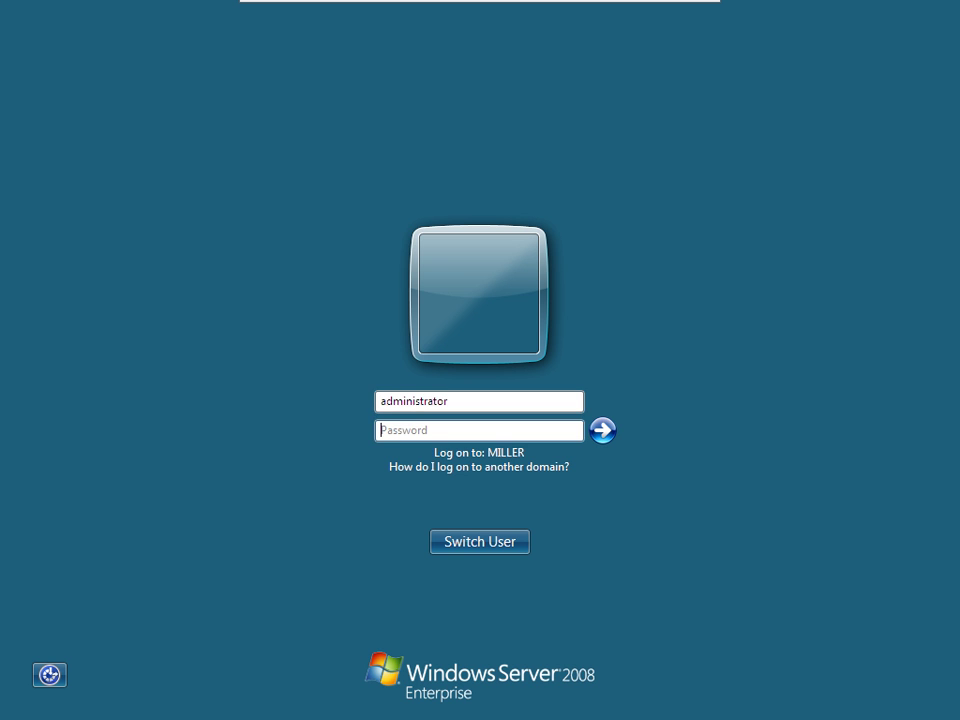
text(••••••••••)
key(Return)
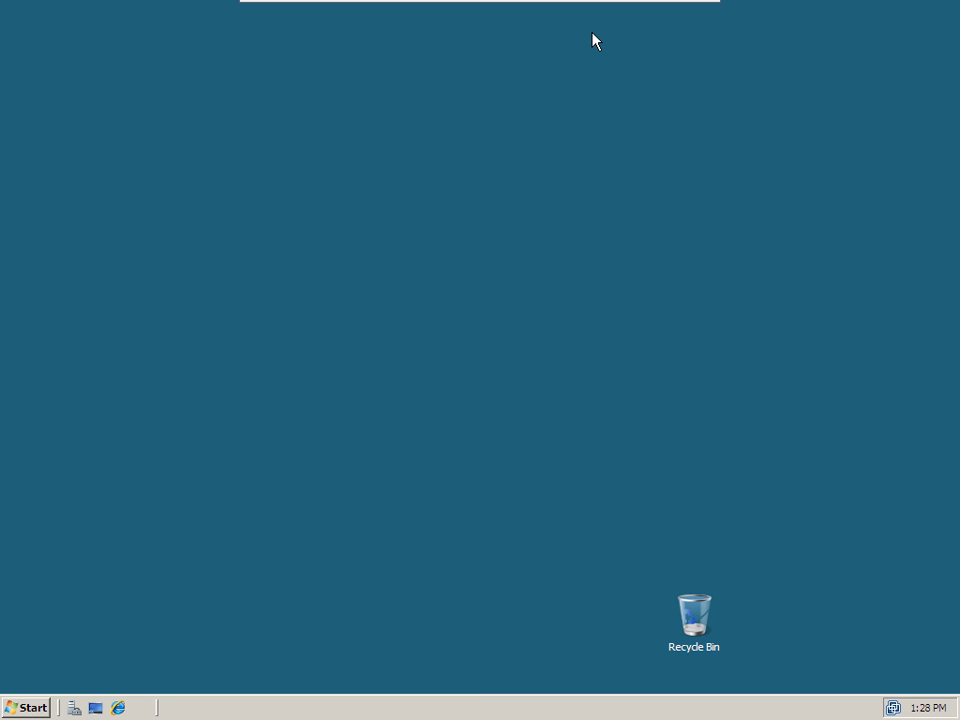
Run ipconfig /all in a server Command Prompt and view the Internet adapter at 172.16.70.10.
click(38, 709)
click(38, 282)
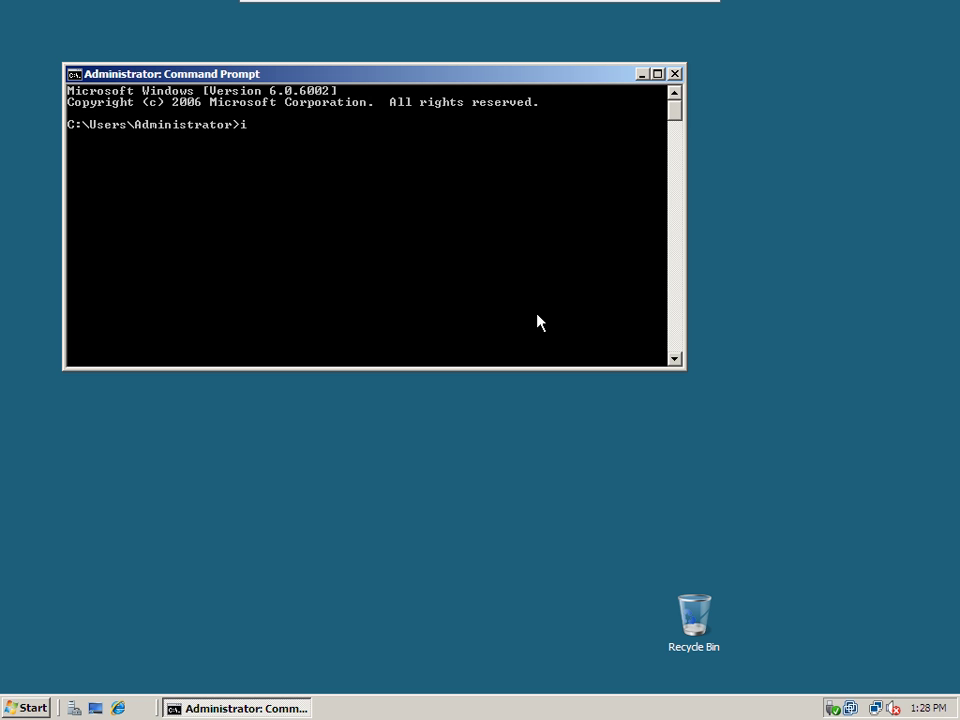
text(ipconfig /all)
key(Return)
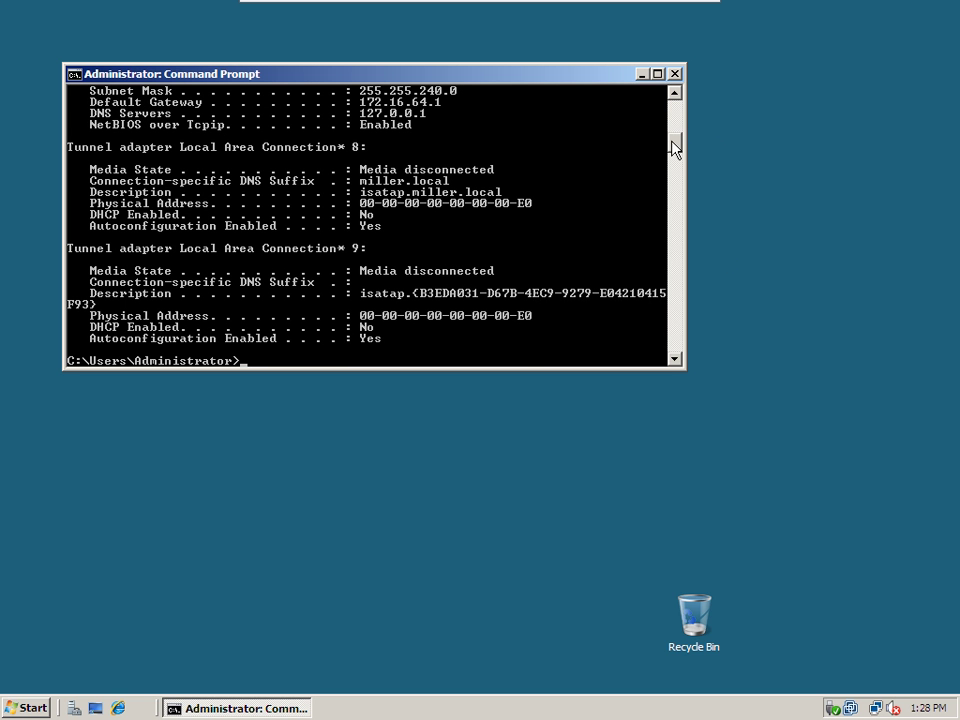
drag(672, 148, 671, 137)
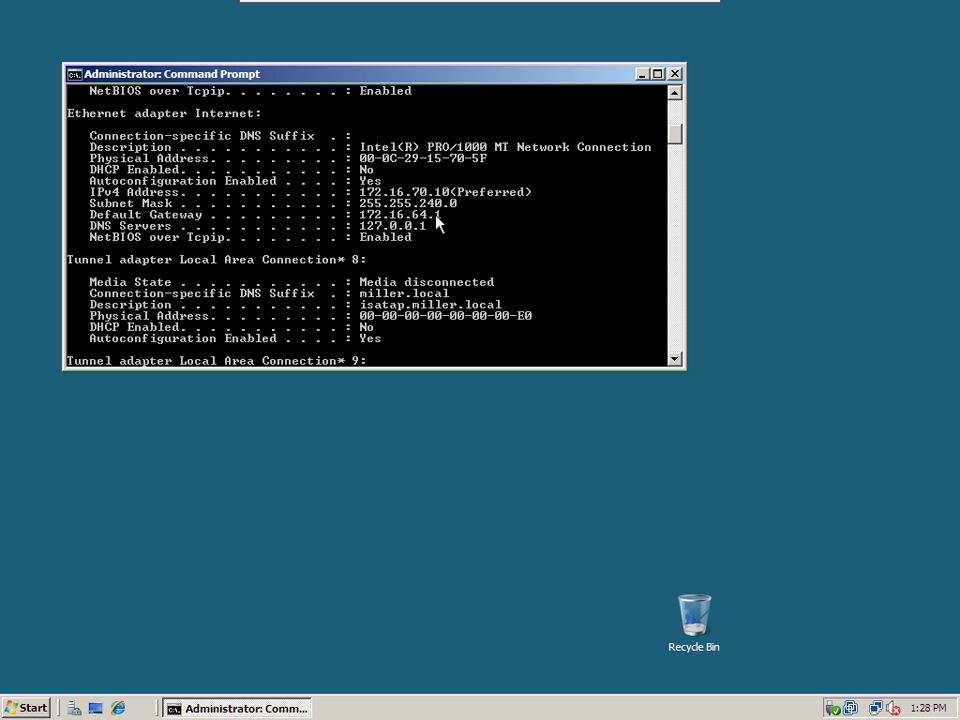
On the XP client, change the third part of the IP and preferred DNS addresses to 70.
click(617, 13)
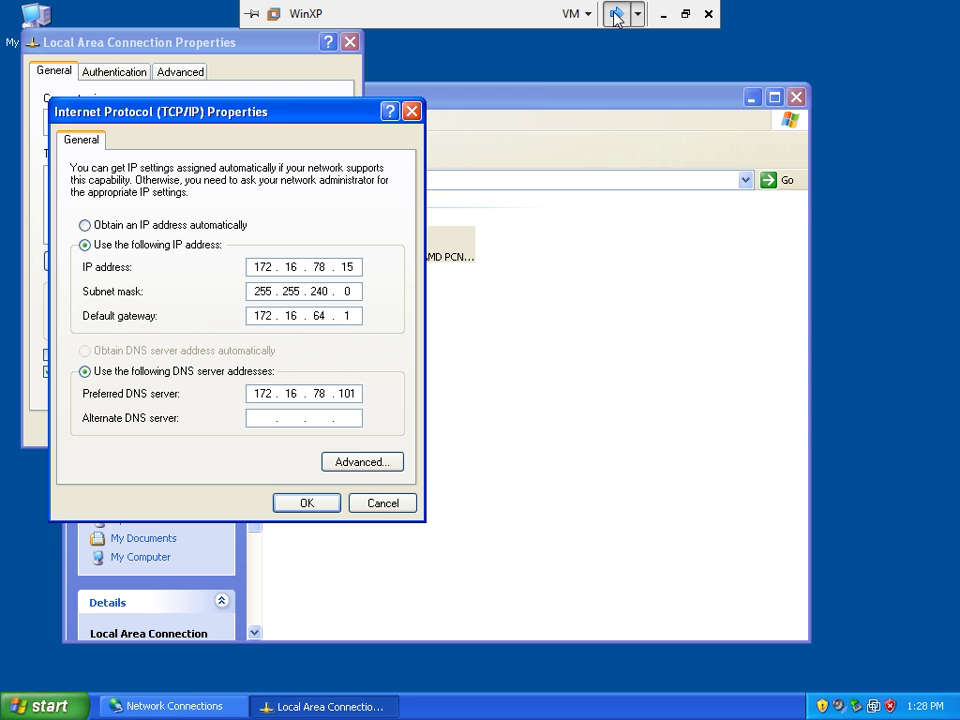
double_click(318, 266)
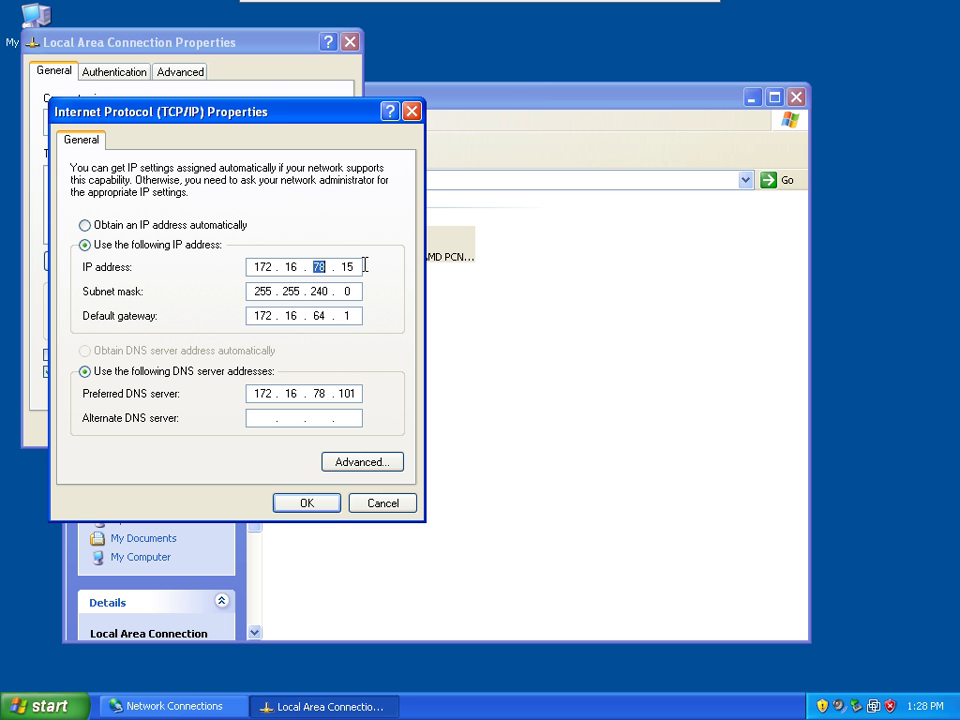
text(70)
key(Tab)
key(Tab)
key(Tab)
key(Tab)
key(Tab)
double_click(318, 393)
text(70)
key(period)
text(150)
key(BackSpace)
key(BackSpace)
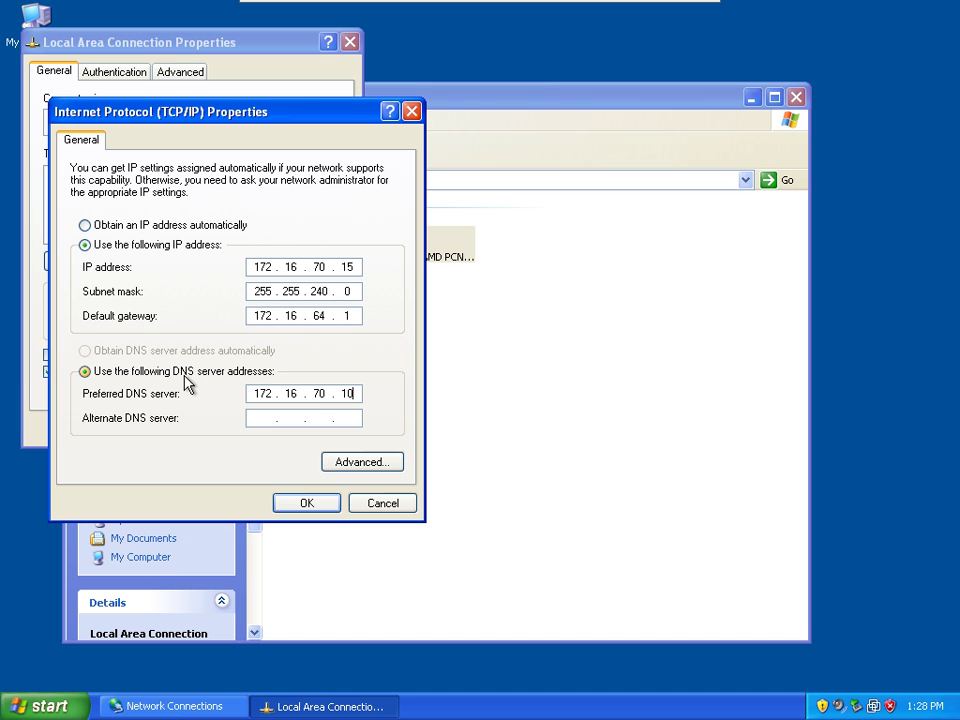
Confirm the TCP/IP and connection properties and close Network Connections.
click(316, 503)
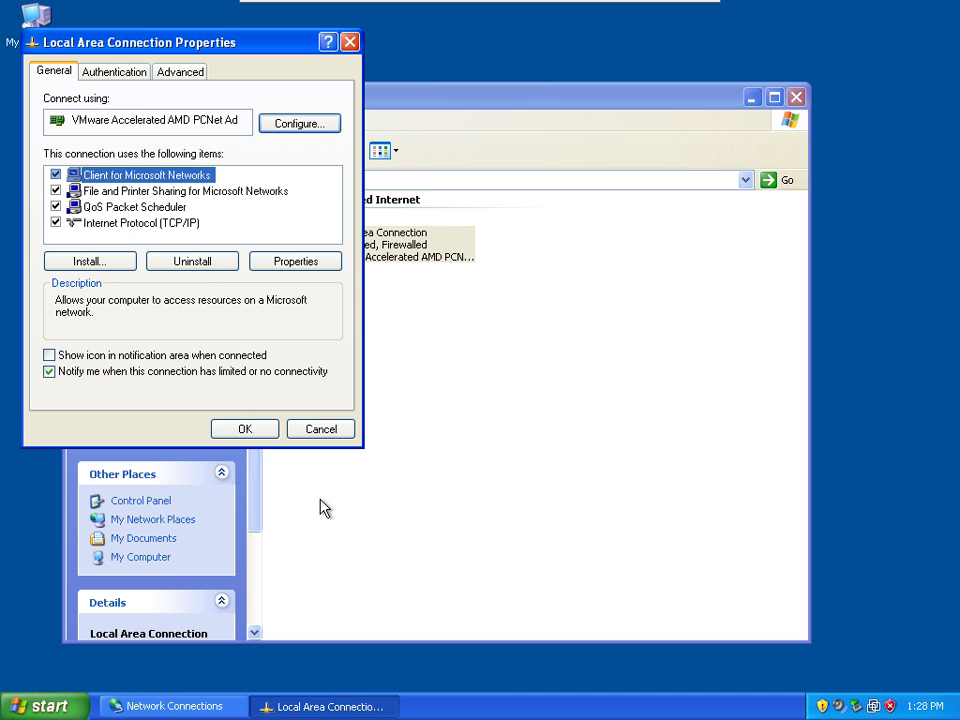
click(244, 429)
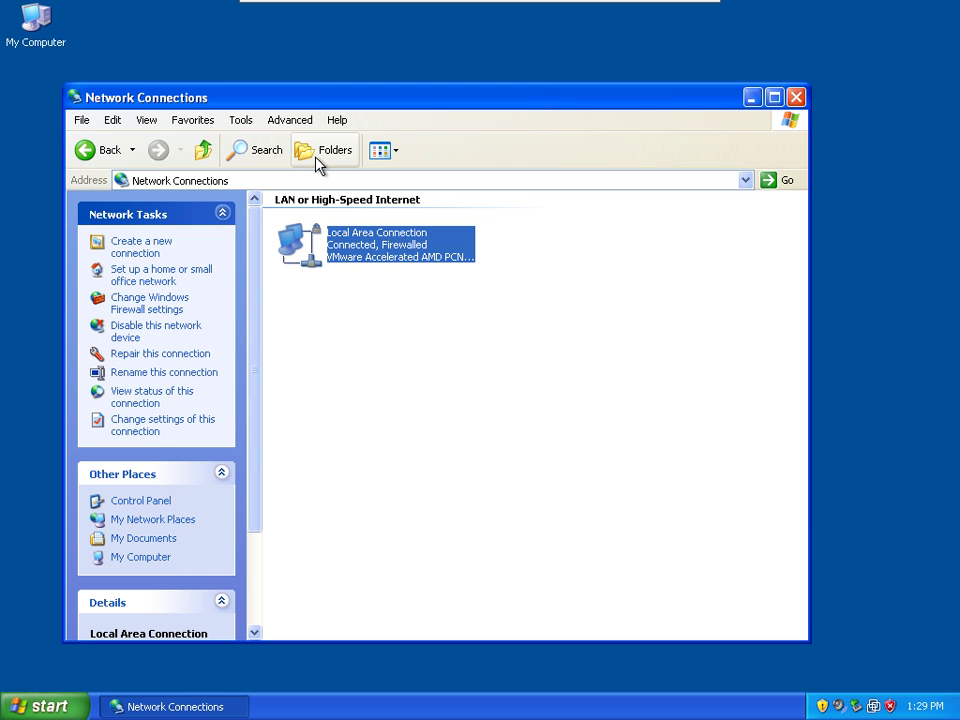
click(796, 98)
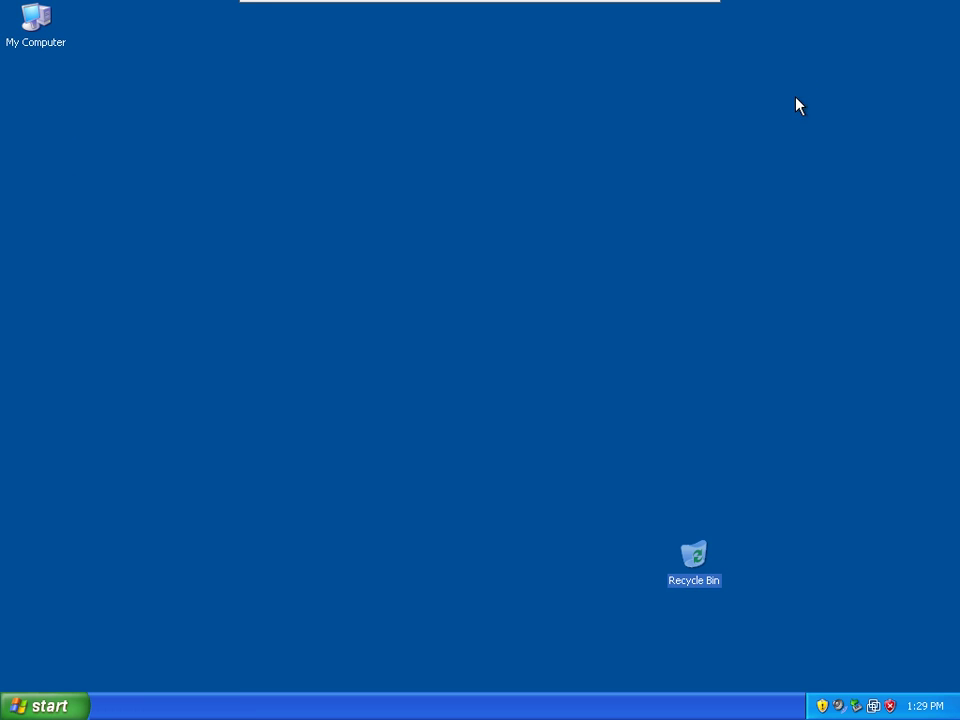
In My Computer's System Properties, set the computer to be a member of domain miller.local.
click(46, 706)
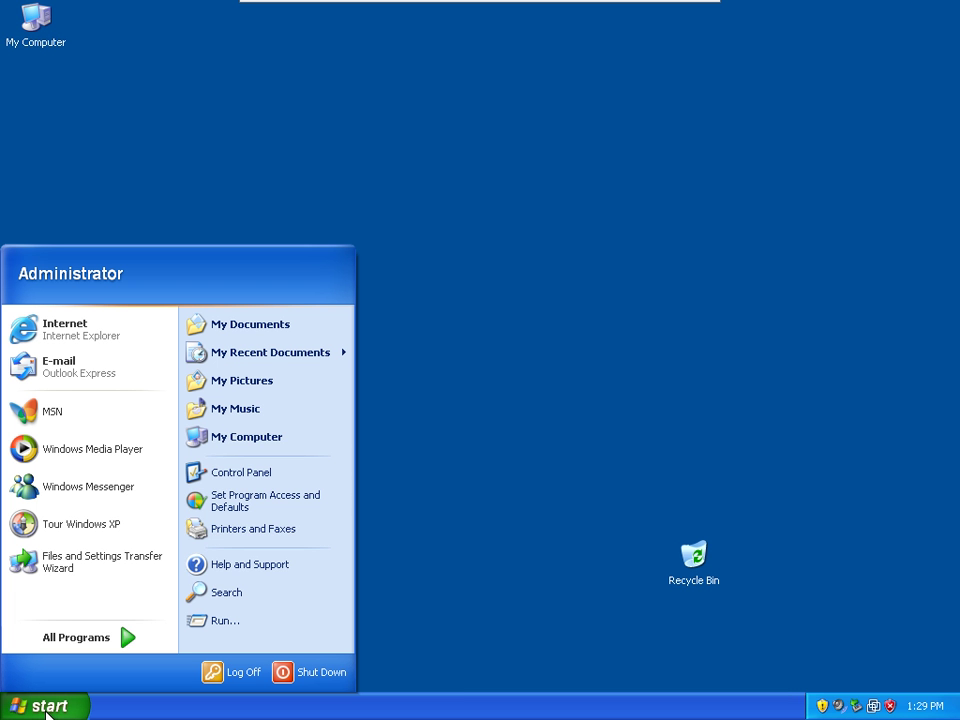
right_click(228, 449)
click(263, 604)
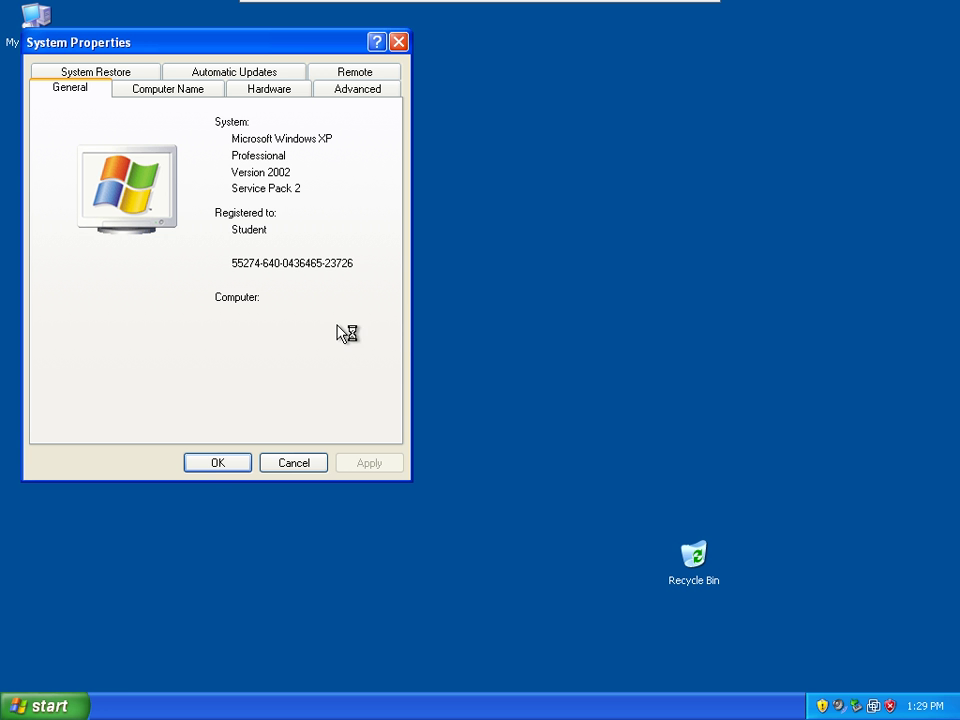
click(175, 92)
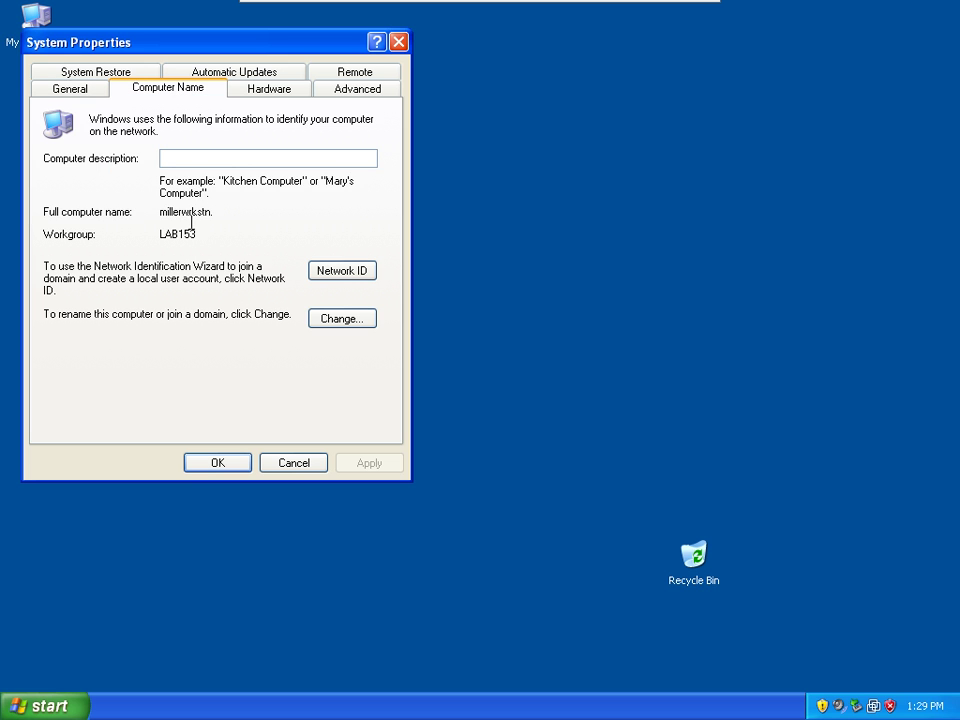
click(336, 322)
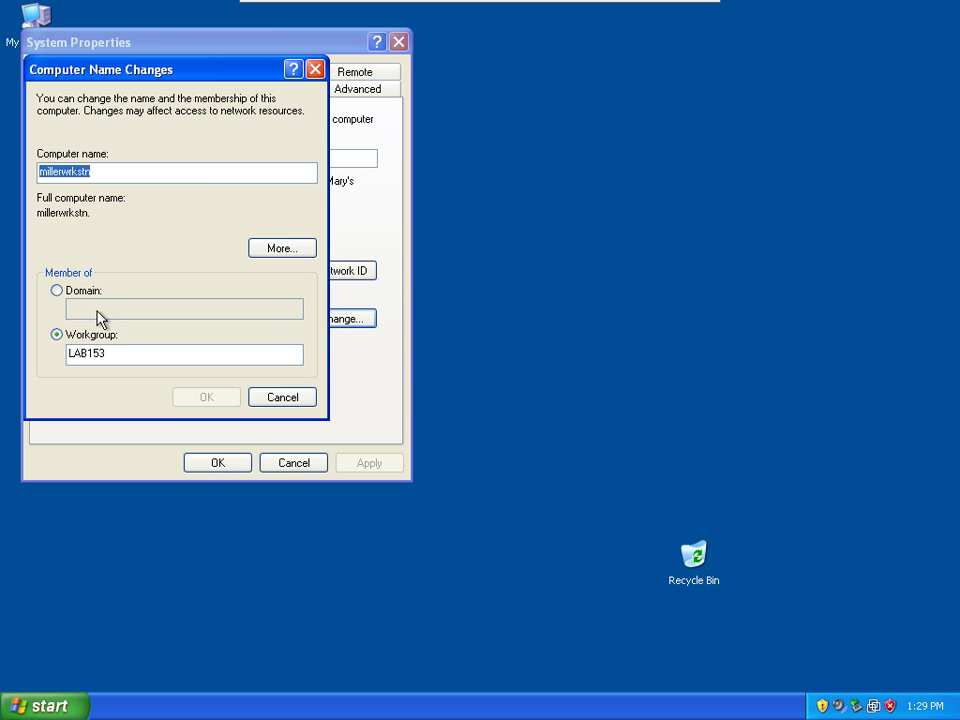
click(57, 291)
click(107, 308)
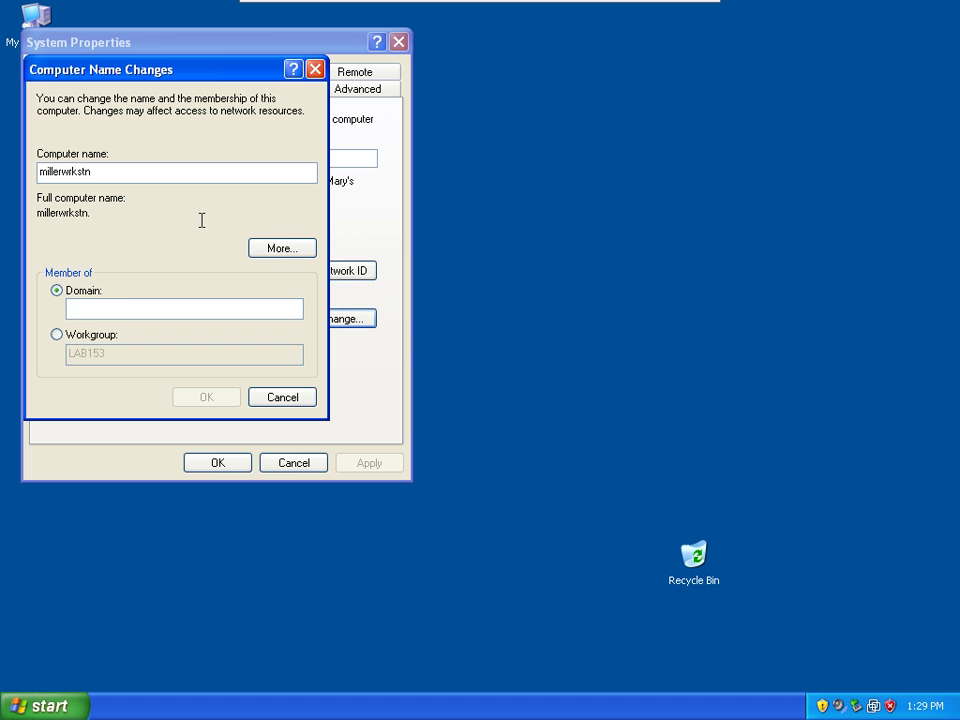
text(miller.local)
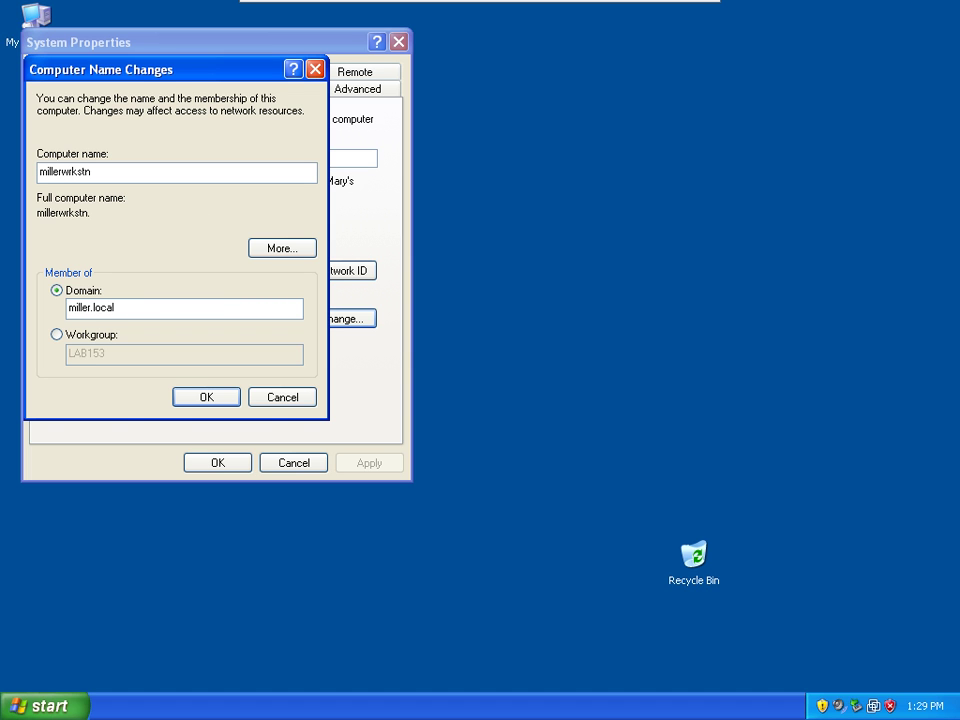
Authorise the domain join with the administrator account name and password.
click(207, 397)
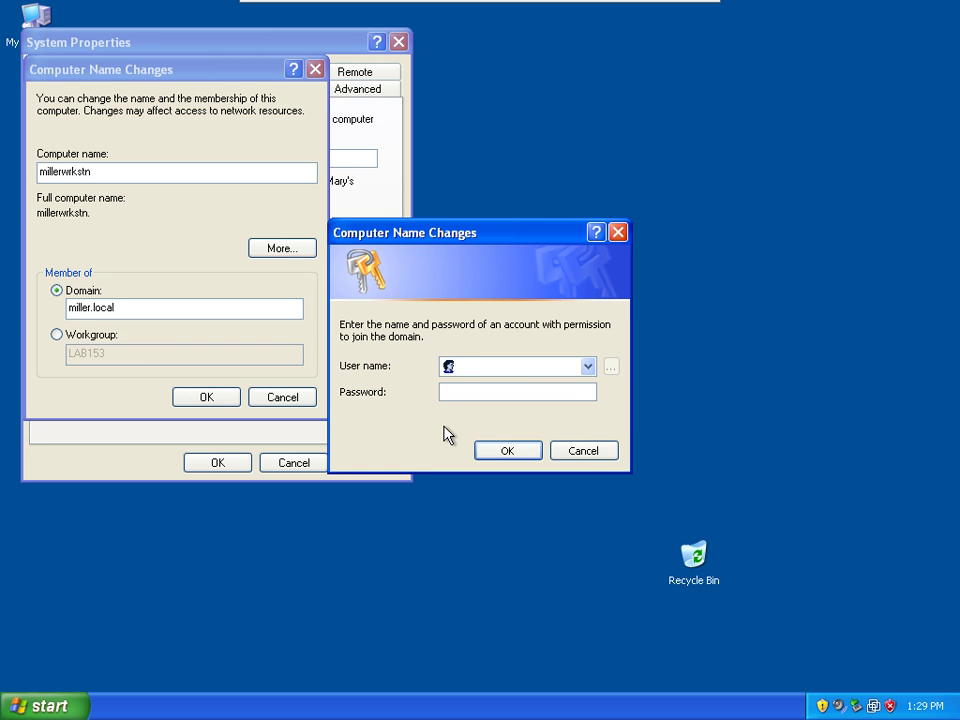
text(adu)
text(inistrator)
key(Tab)
text(••••••••)
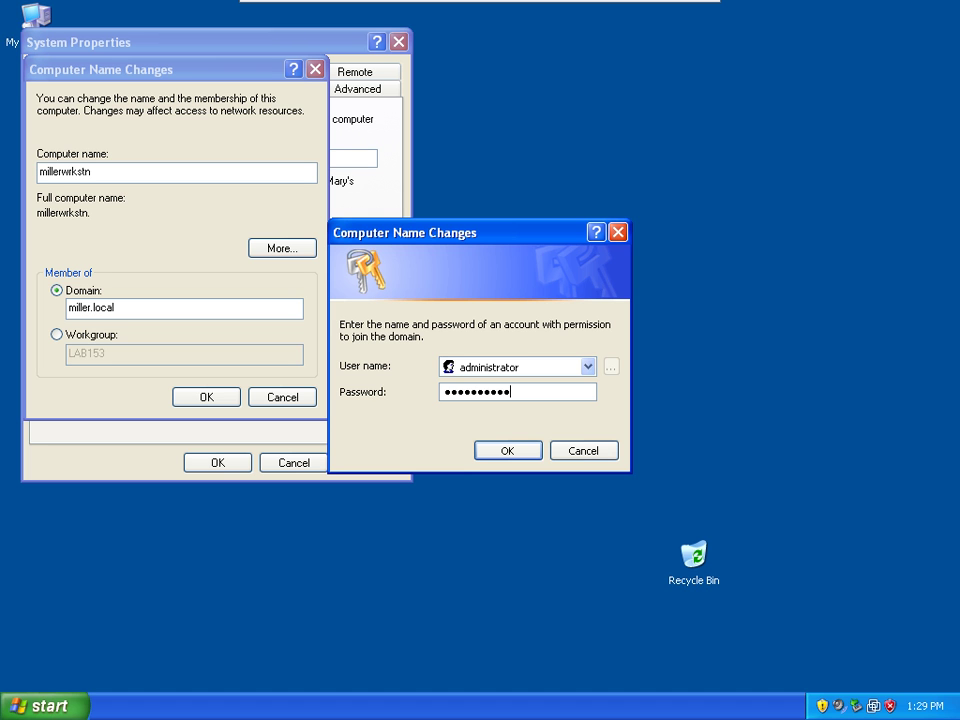
click(507, 450)
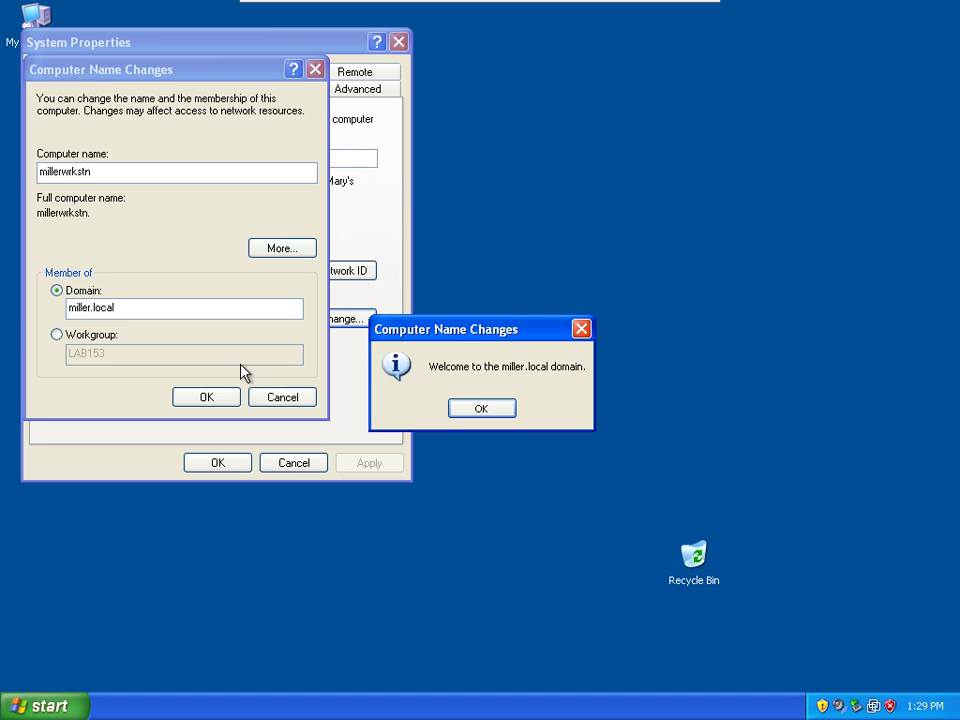
Acknowledge the miller.local welcome and restart notices, then restart the workstation.
click(488, 410)
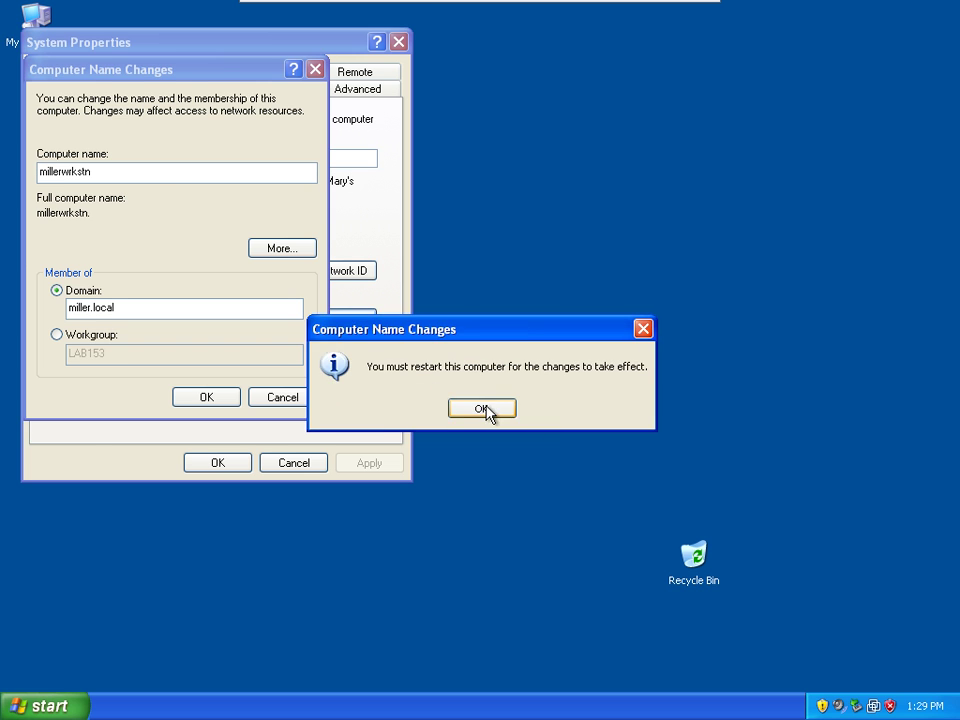
click(484, 409)
click(234, 463)
click(446, 414)
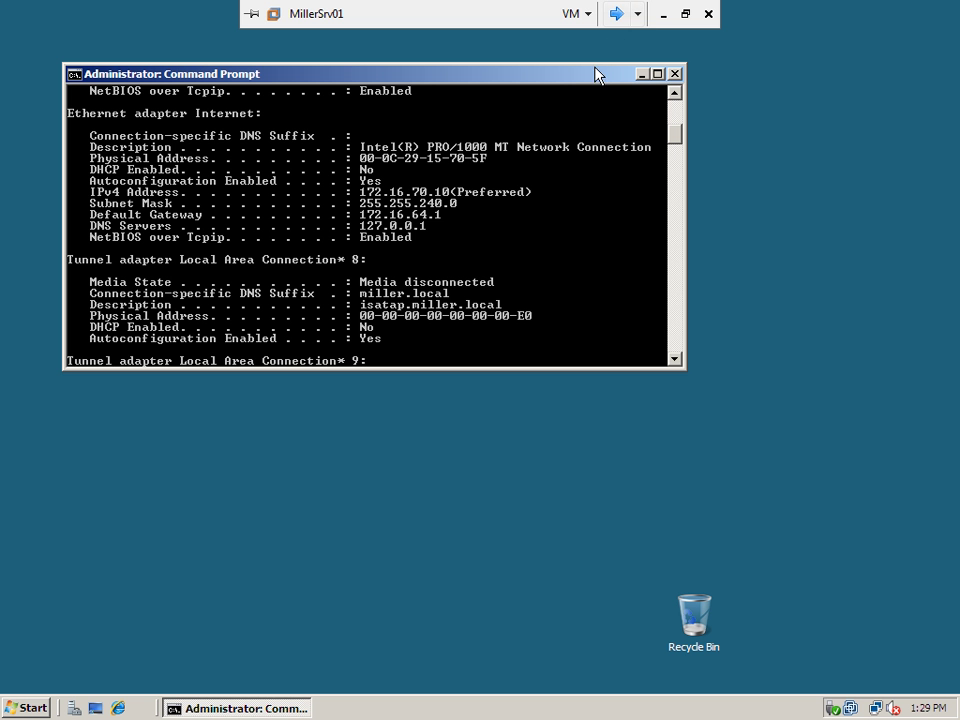
click(618, 16)
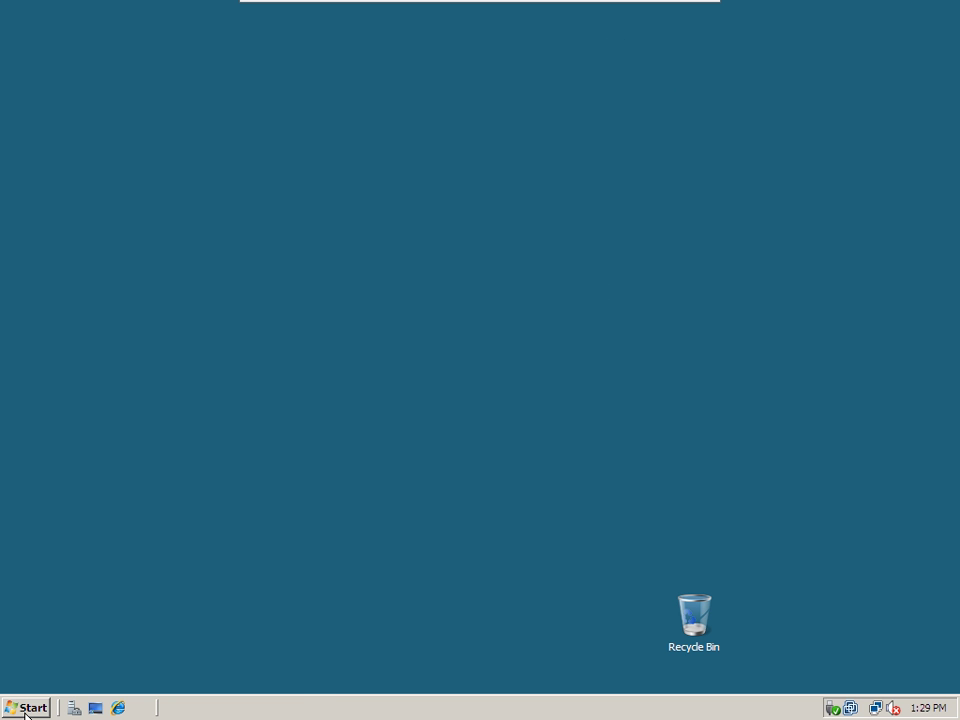
On the server, launch Active Directory Users and Computers and select the MILLERWRKSTN computer account.
click(26, 707)
mouse_move(283, 487)
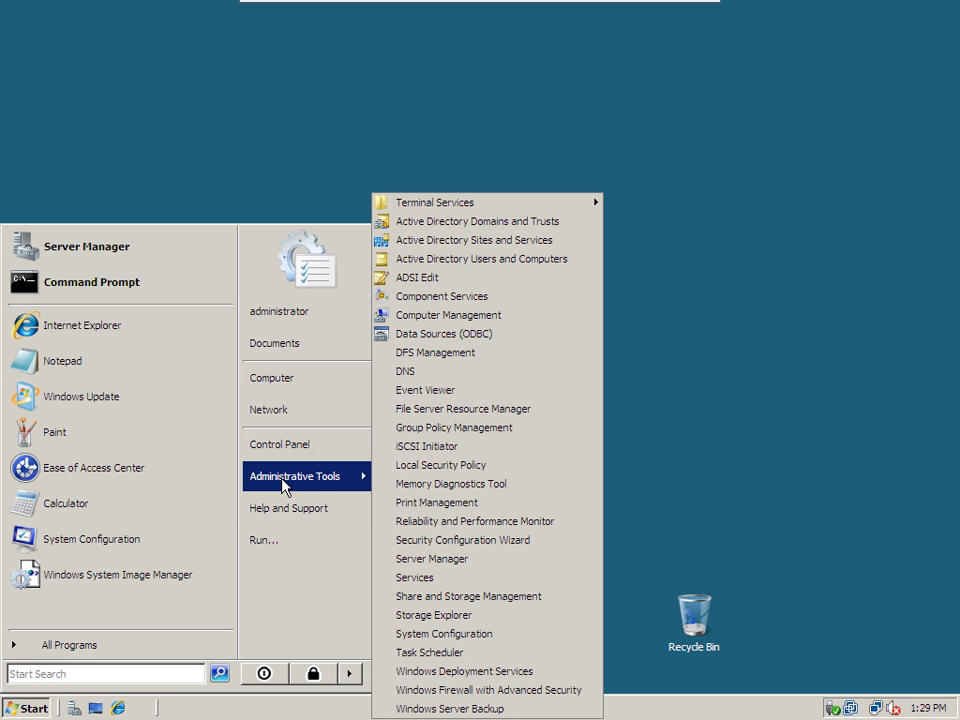
click(509, 264)
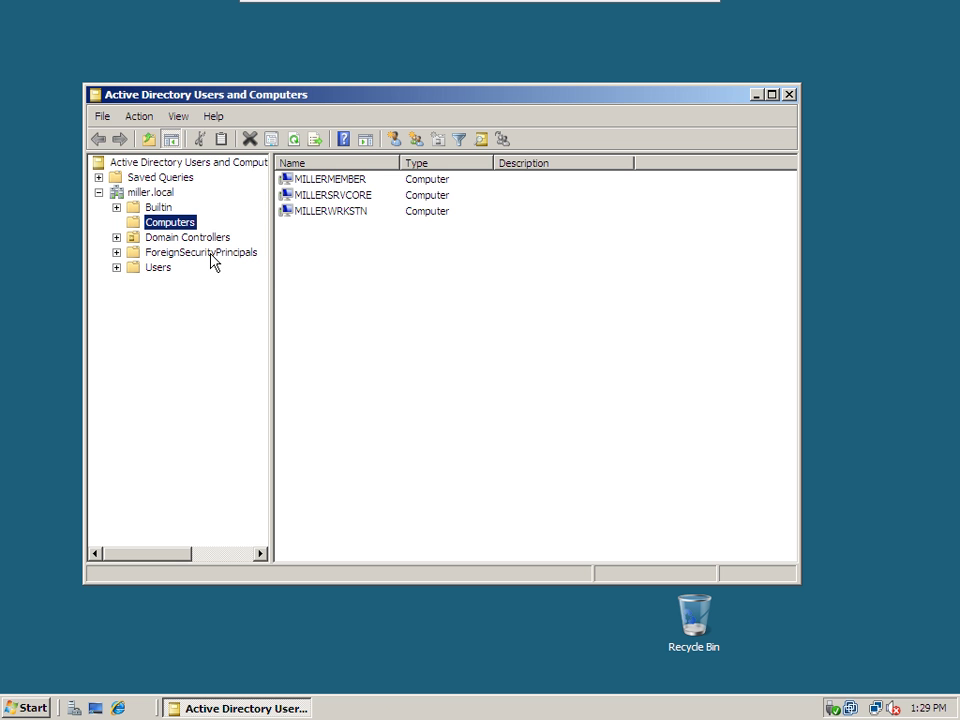
click(318, 213)
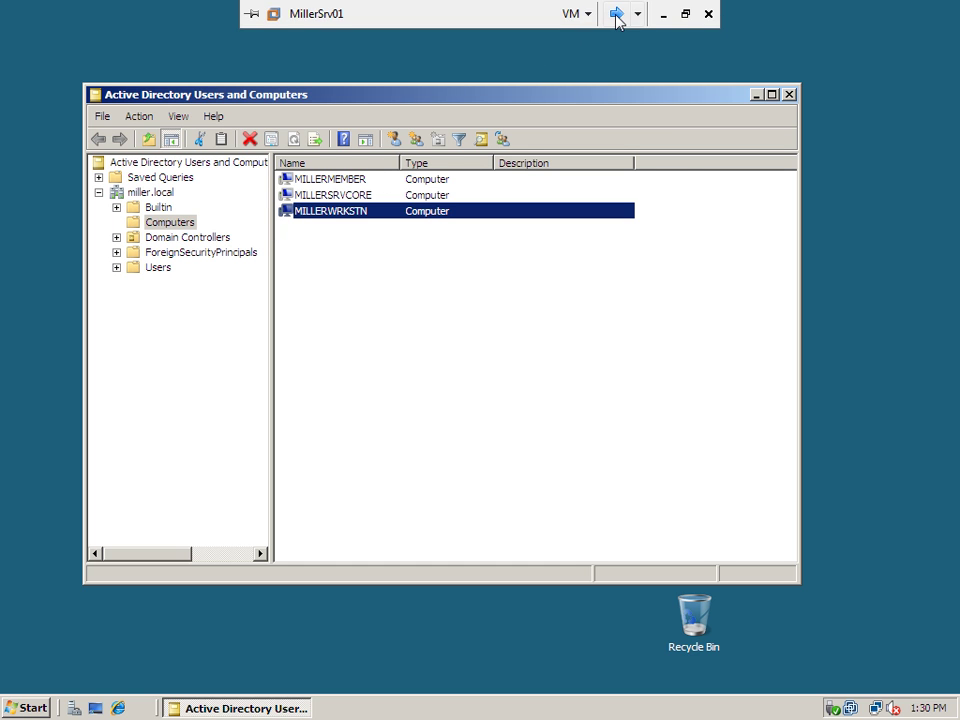
Bring up the XP logon prompt, choose MILLER as the domain, and enter the Administrator password.
click(617, 17)
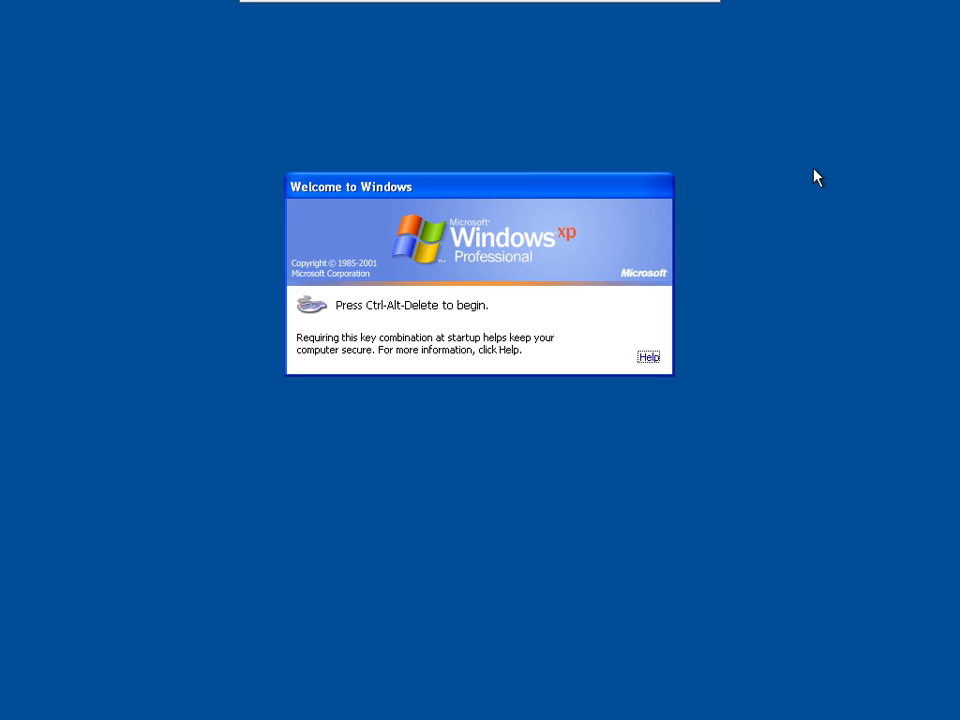
key(ctrl+alt+Delete)
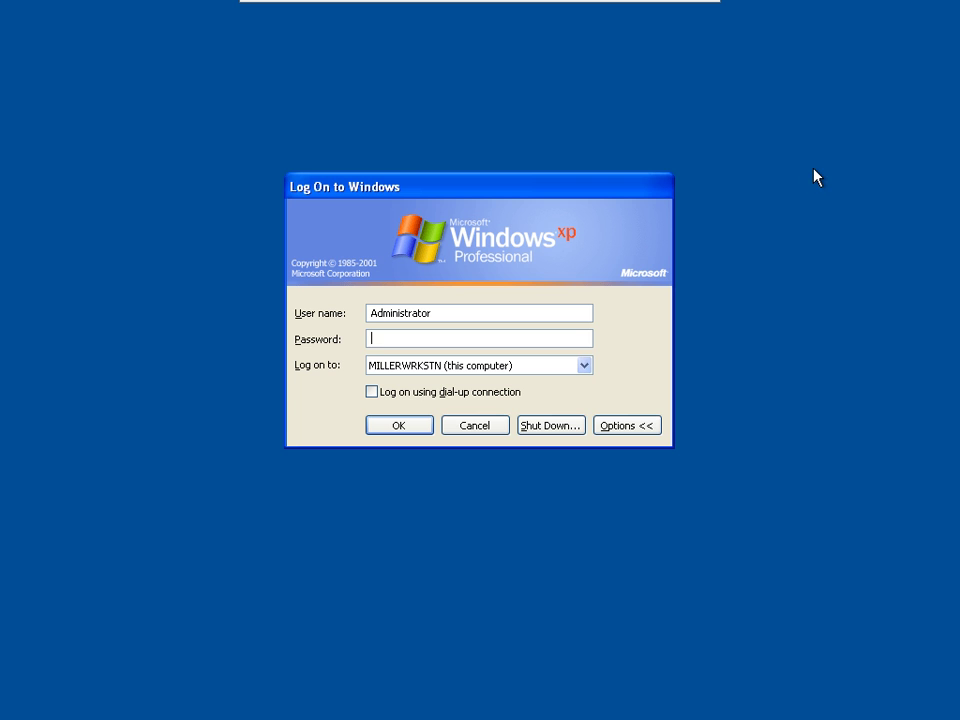
click(485, 369)
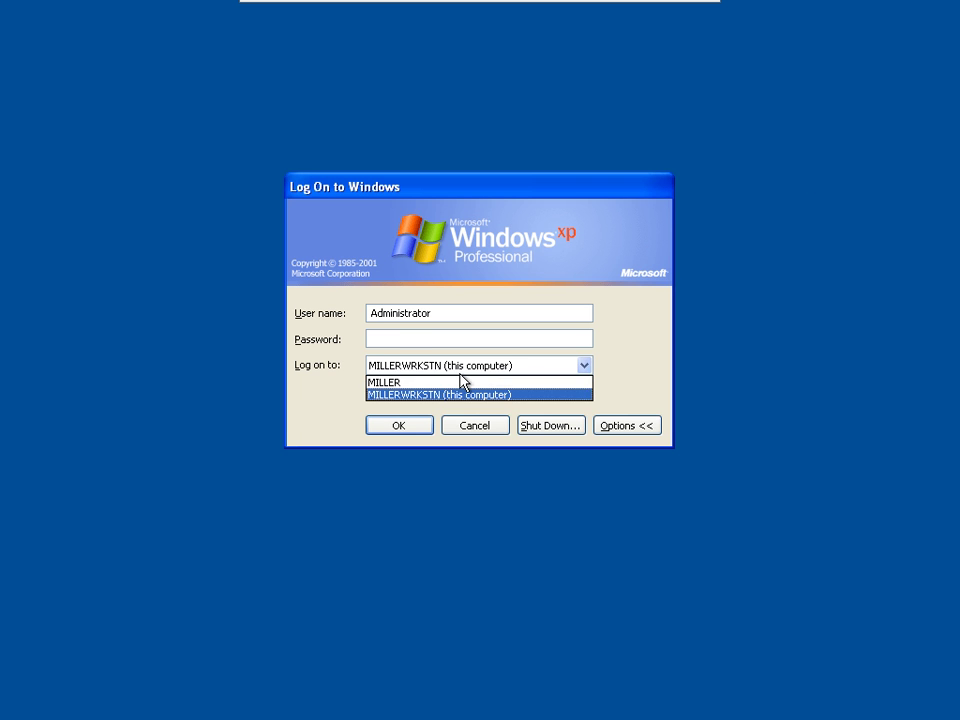
click(423, 383)
click(423, 368)
click(412, 382)
click(420, 338)
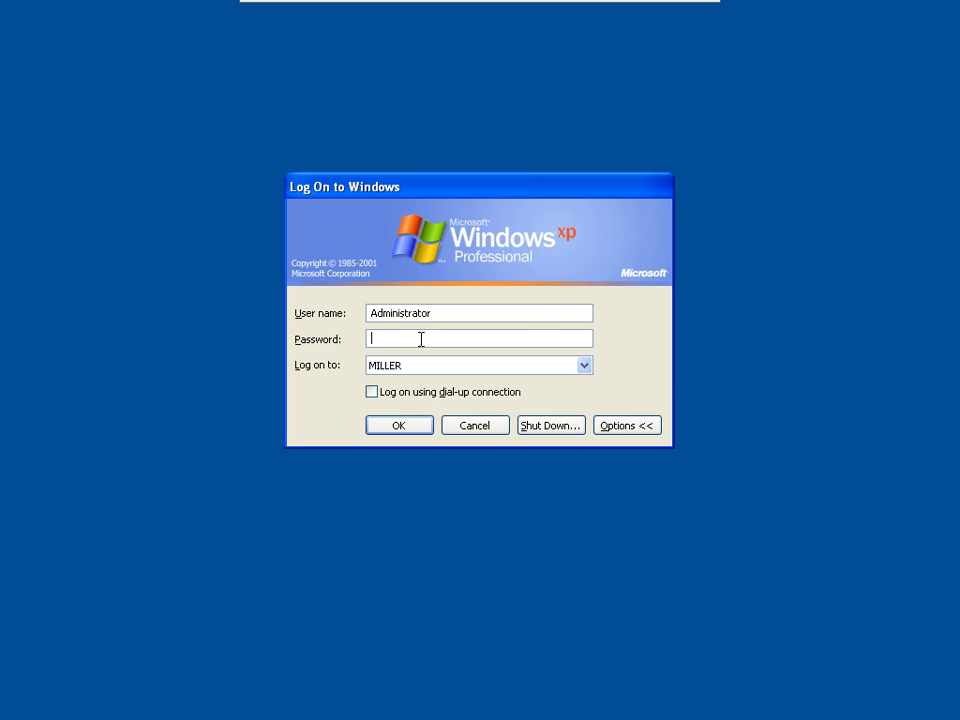
text(***)
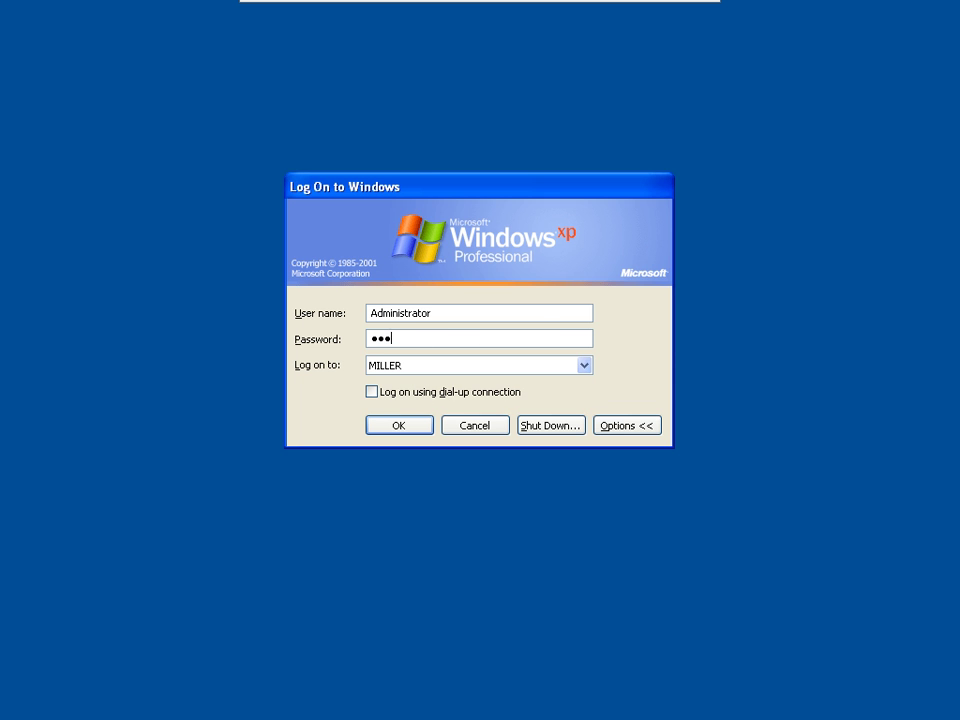